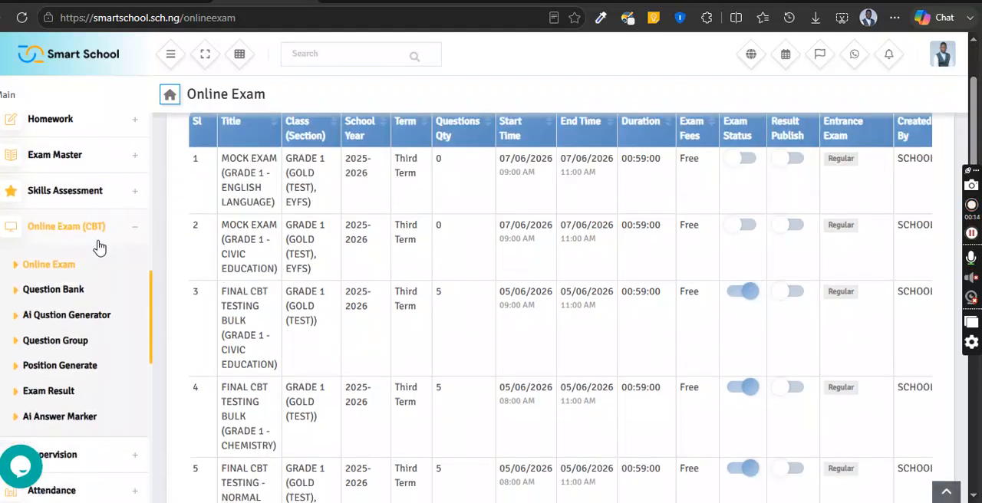
- Open the Online Exam page of the CBT section and bring up the form for adding an online exam
{"action": "left_click", "coordinate": [52, 270]}
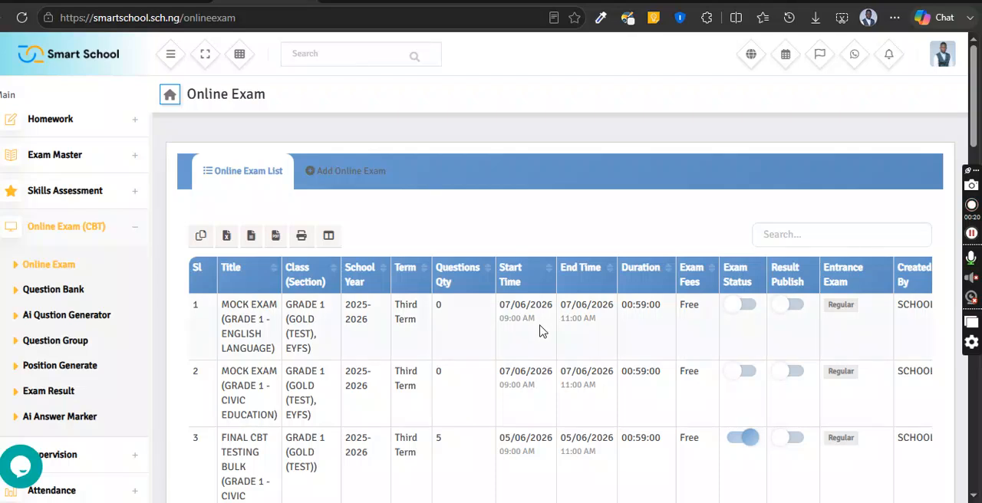
{"action": "scroll", "coordinate": [666, 344], "scroll_direction": "down", "scroll_amount": 9}
{"action": "scroll", "coordinate": [759, 297], "scroll_direction": "up", "scroll_amount": 6}
{"action": "scroll", "coordinate": [695, 306], "scroll_direction": "up", "scroll_amount": 3}
{"action": "left_click", "coordinate": [342, 176]}
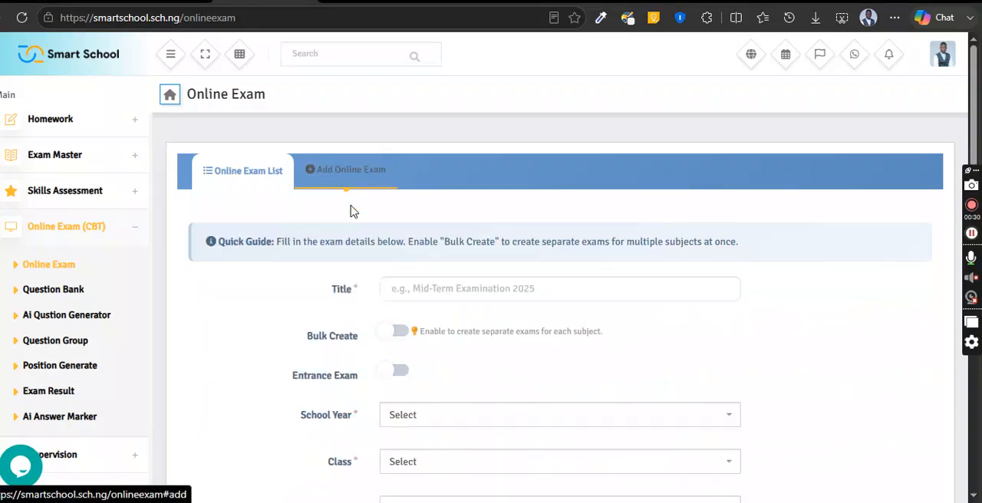
{"action": "left_click", "coordinate": [465, 284]}
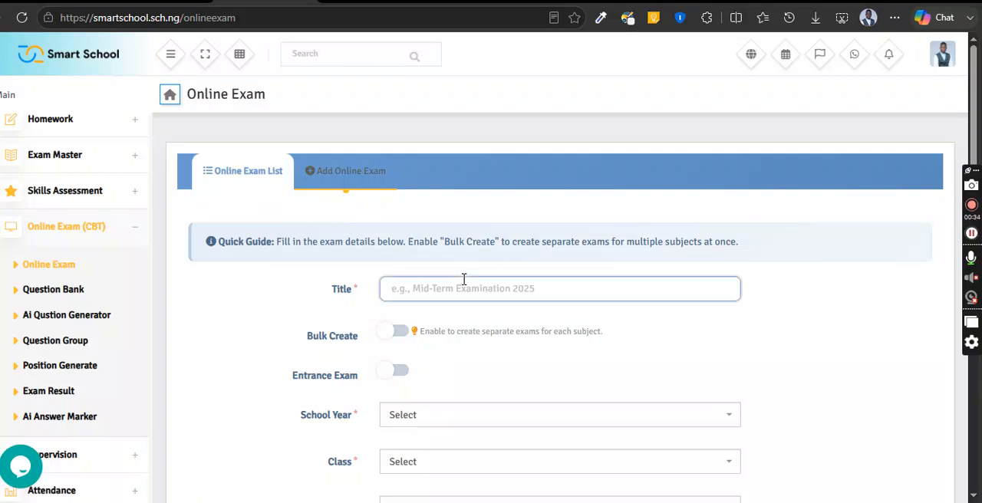
{"action": "type", "text": "Gradde"}
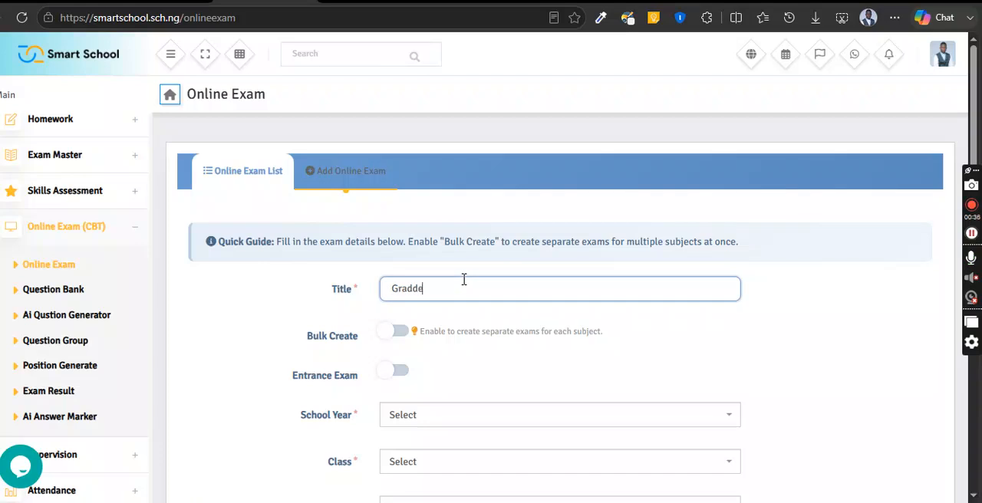
{"action": "type", "text": "ade 1"}
{"action": "key", "text": "BackSpace"}
{"action": "key", "text": "BackSpace"}
{"action": "key", "text": "BackSpace"}
- Enter "Entrance Examination For Grade 1 2026/2027" as the exam title
{"action": "key", "text": "ctrl+a"}
{"action": "type", "text": "E"}
{"action": "type", "text": "ntrance Examination"}
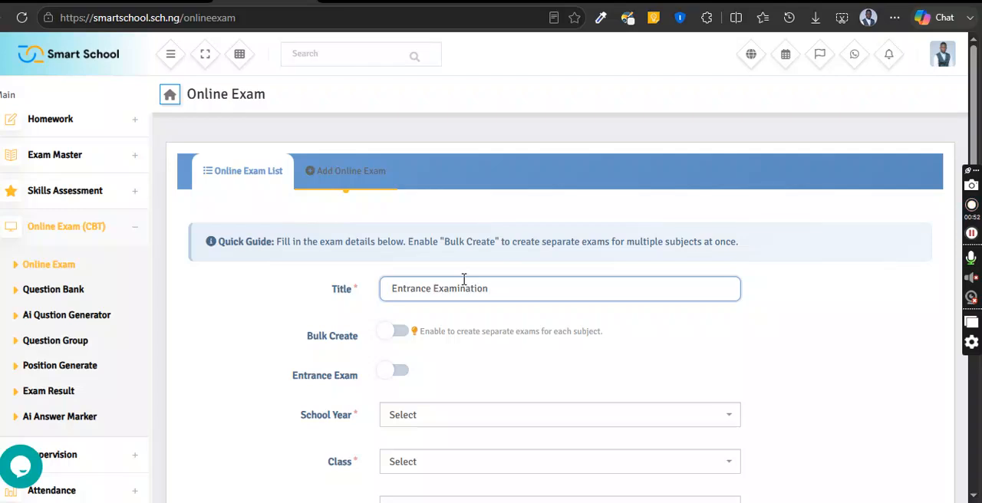
{"action": "type", "text": " For Grade 1 2026/2027"}
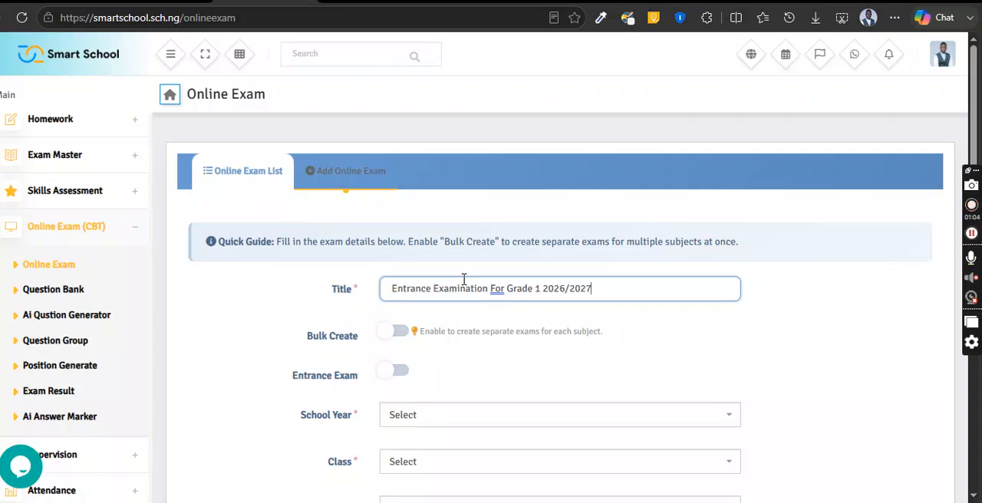
{"action": "left_click", "coordinate": [522, 258]}
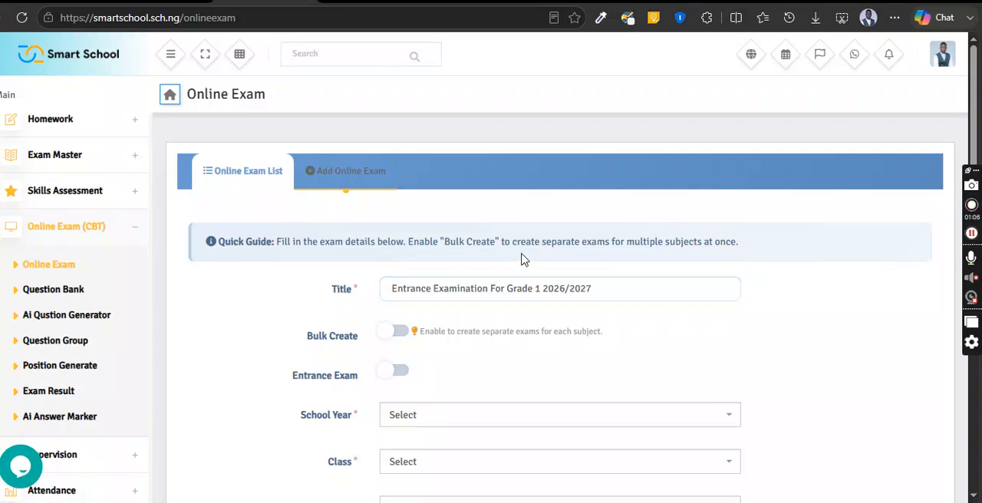
- Switch the Entrance Exam and Bulk Create options on and back off to compare the form's fields
{"action": "scroll", "coordinate": [464, 269], "scroll_direction": "down", "scroll_amount": 1}
{"action": "scroll", "coordinate": [417, 201], "scroll_direction": "up", "scroll_amount": 2}
{"action": "left_click", "coordinate": [400, 376]}
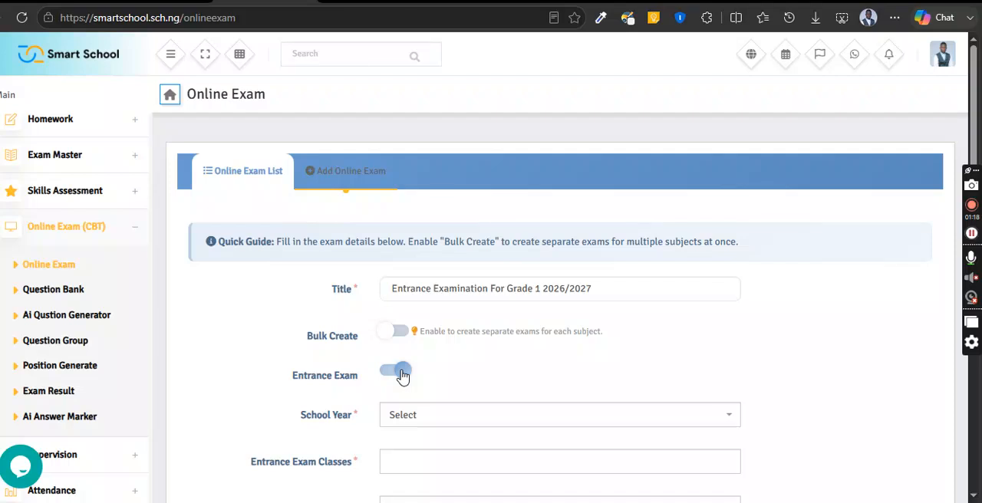
{"action": "left_click", "coordinate": [401, 374]}
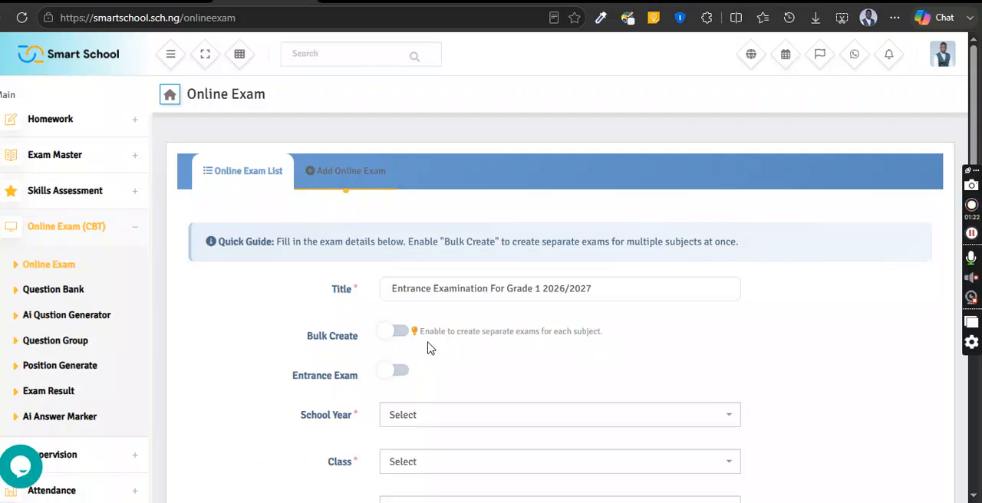
{"action": "scroll", "coordinate": [431, 341], "scroll_direction": "down", "scroll_amount": 3}
{"action": "scroll", "coordinate": [451, 330], "scroll_direction": "up", "scroll_amount": 3}
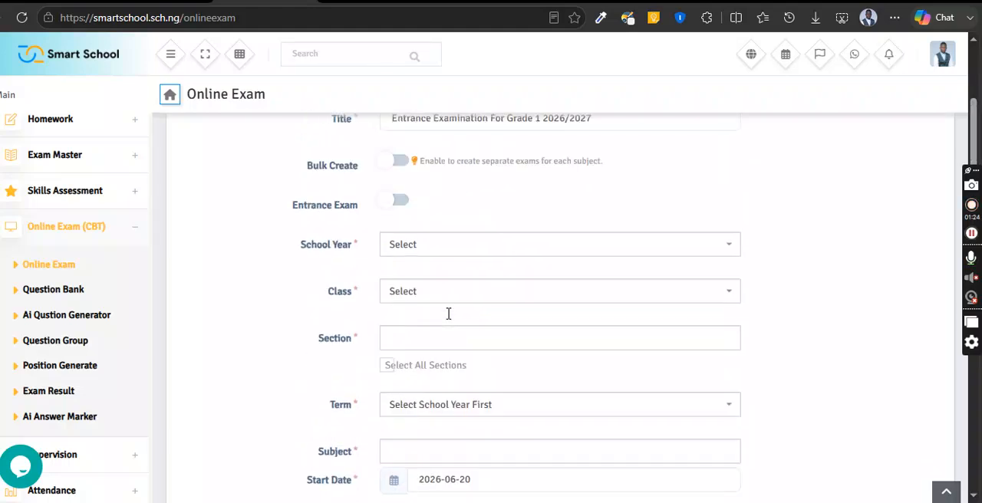
{"action": "left_click", "coordinate": [401, 335]}
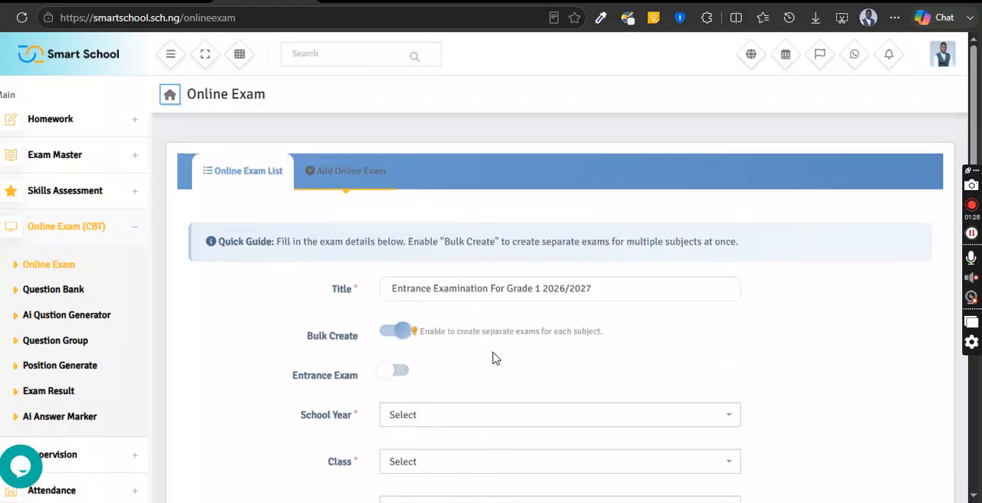
{"action": "left_click", "coordinate": [397, 334]}
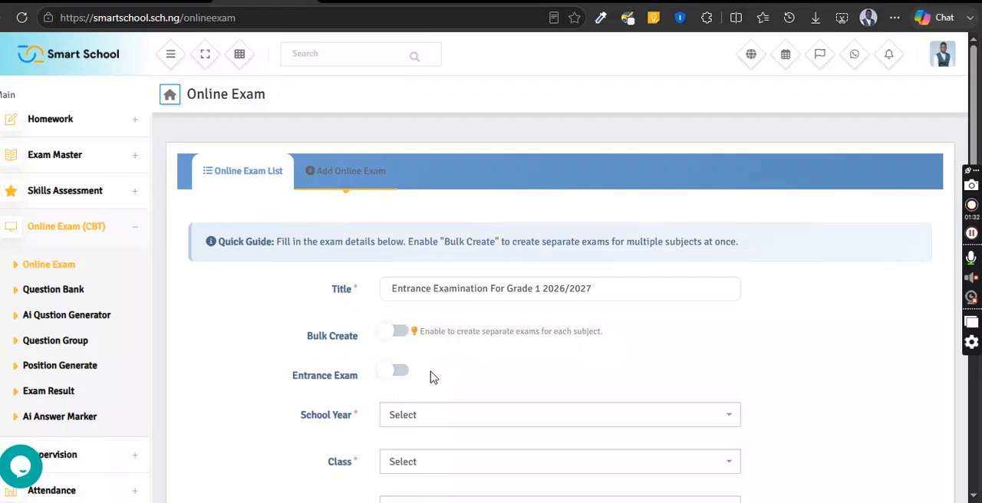
- Enable the Entrance Exam option and set the school year to 2026-2027
{"action": "left_click", "coordinate": [396, 373]}
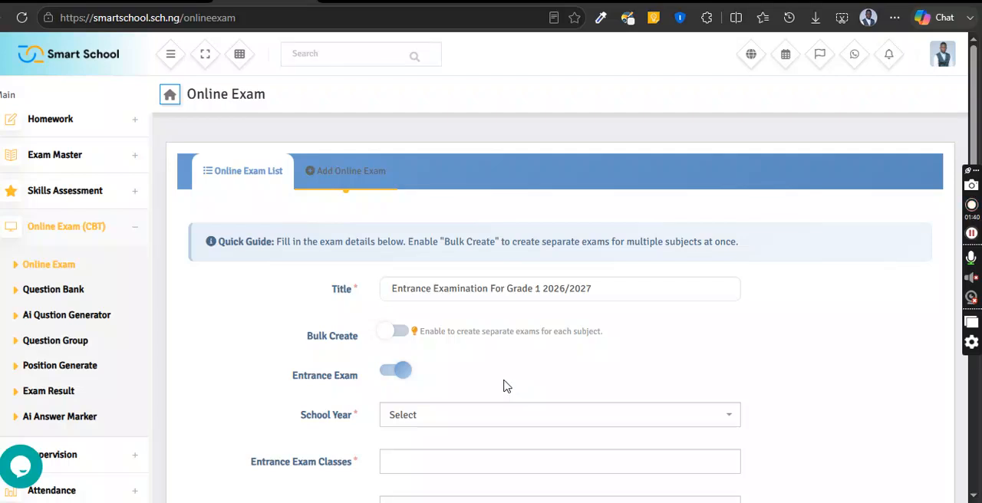
{"action": "scroll", "coordinate": [537, 353], "scroll_direction": "down", "scroll_amount": 2}
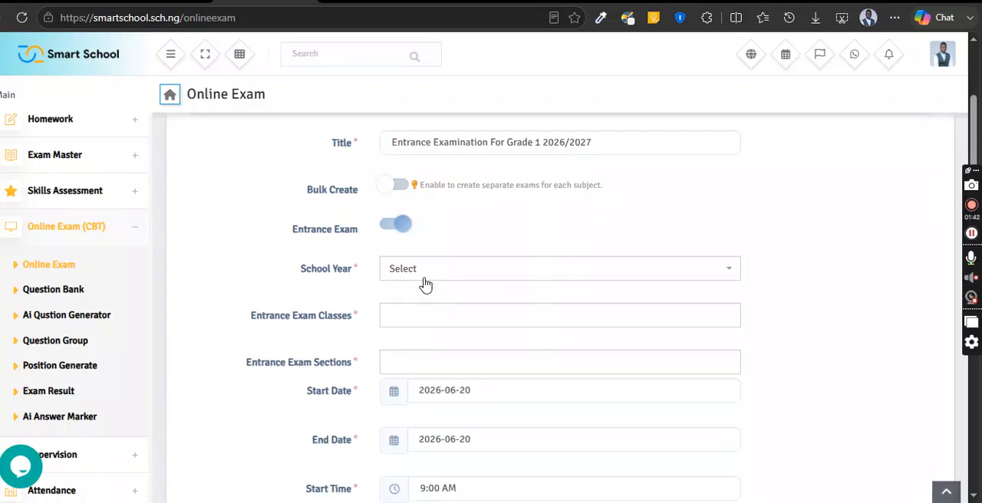
{"action": "left_click", "coordinate": [424, 279]}
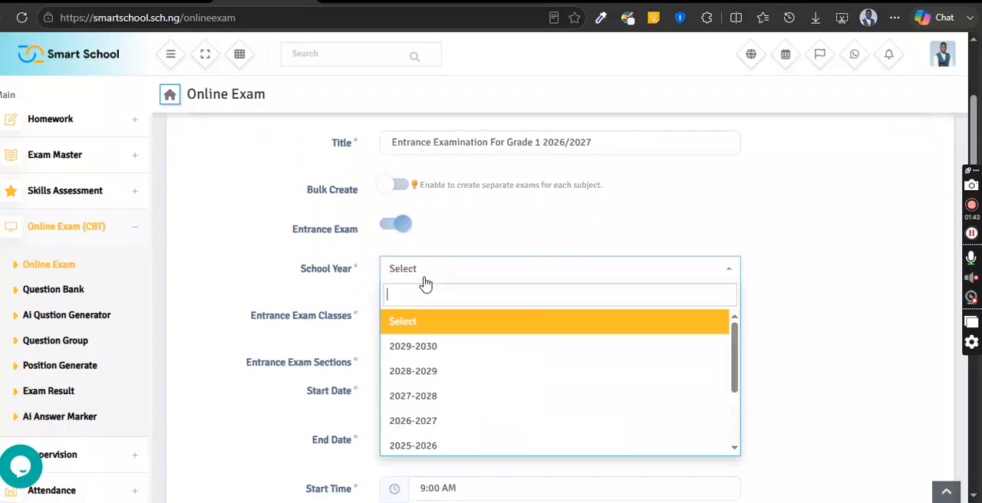
{"action": "left_click", "coordinate": [441, 426]}
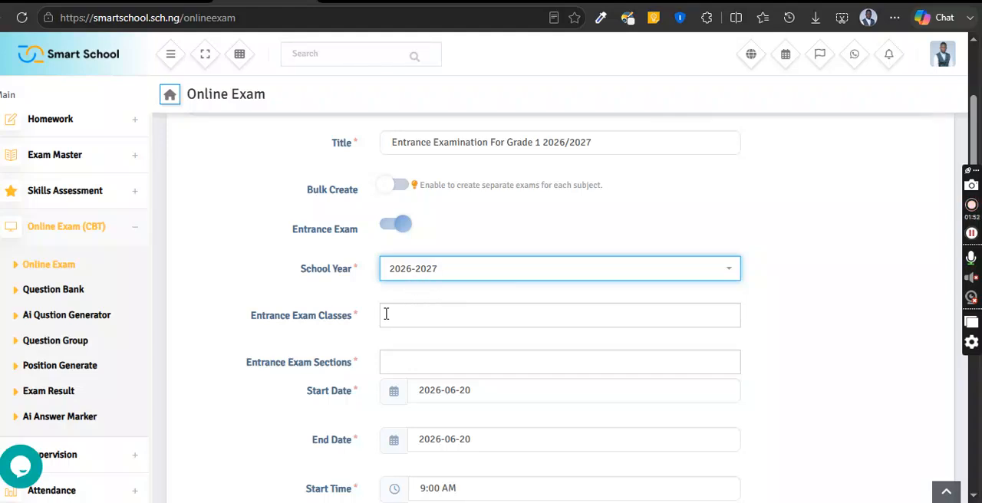
- Choose GRADE 1 as the entrance exam class
{"action": "left_click", "coordinate": [420, 324]}
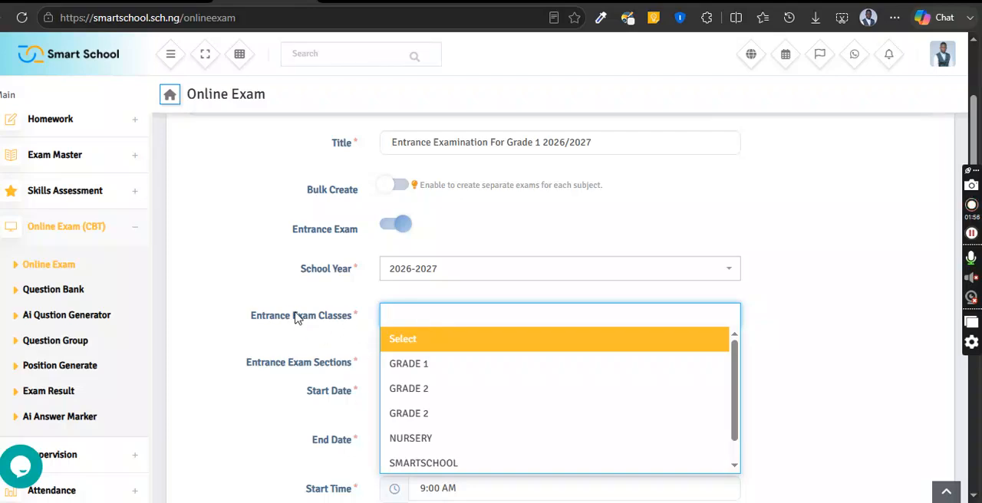
{"action": "left_click", "coordinate": [442, 365]}
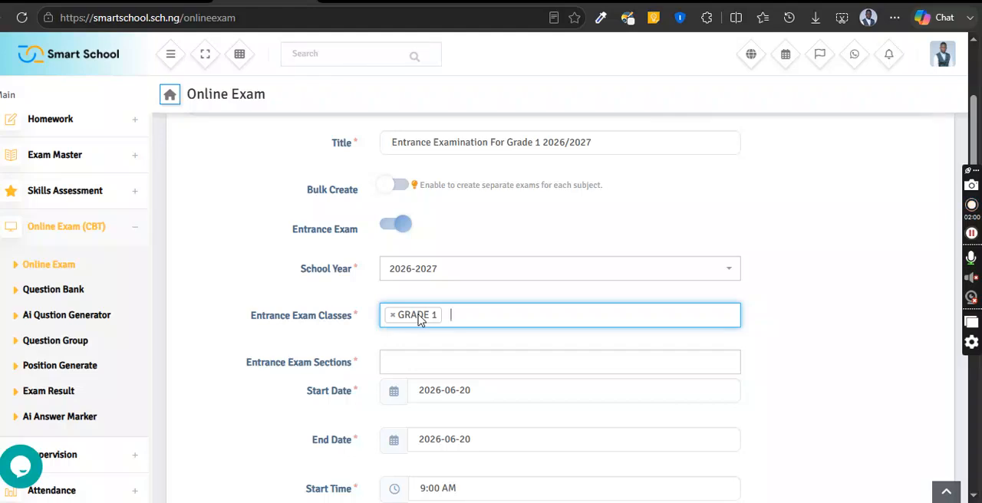
{"action": "left_click", "coordinate": [434, 356]}
{"action": "left_click", "coordinate": [443, 363]}
{"action": "left_click", "coordinate": [444, 364]}
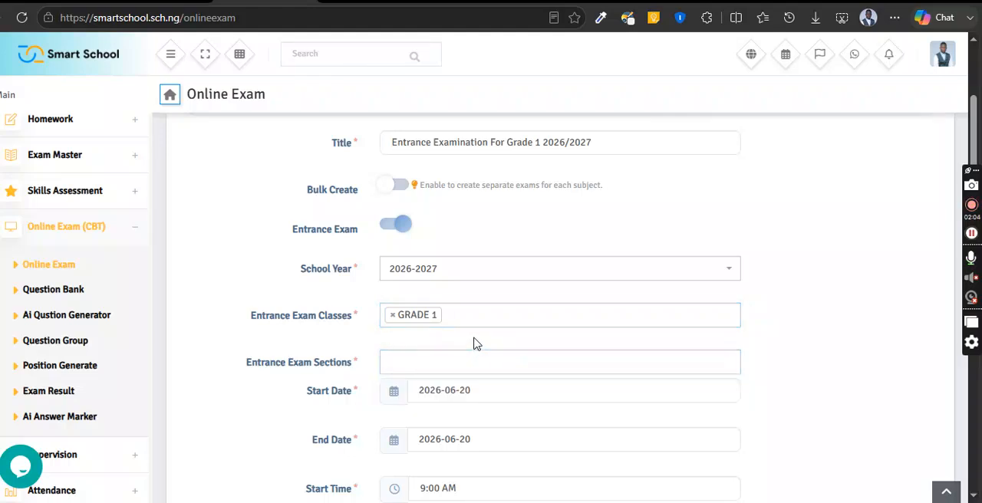
- Add the entrance exam sections GRADE 1 - GOLD (TEST) and GRADE 1 - EYFS
{"action": "left_click", "coordinate": [475, 364]}
{"action": "left_click", "coordinate": [478, 438]}
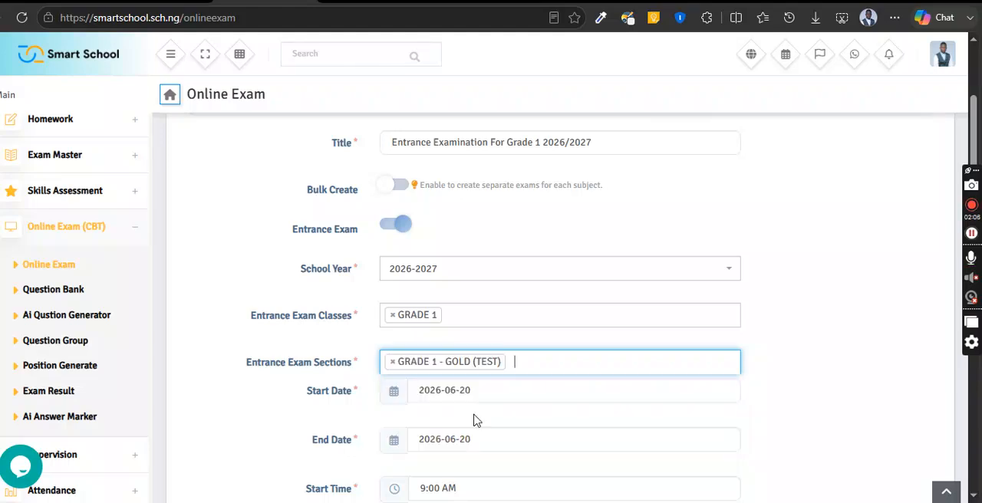
{"action": "left_click", "coordinate": [518, 365]}
{"action": "left_click", "coordinate": [487, 411]}
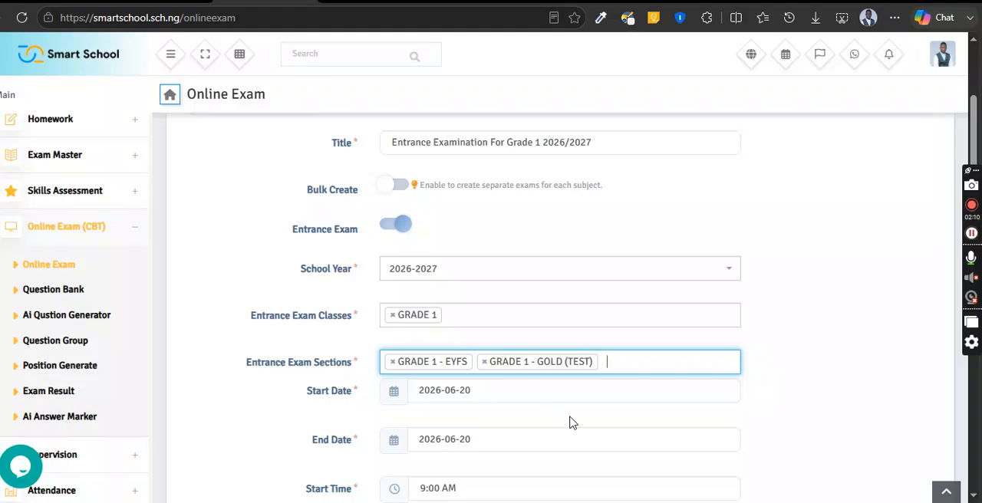
- Choose 2026-06-20 as both the start date and the end date of the exam
{"action": "scroll", "coordinate": [433, 395], "scroll_direction": "down", "scroll_amount": 1}
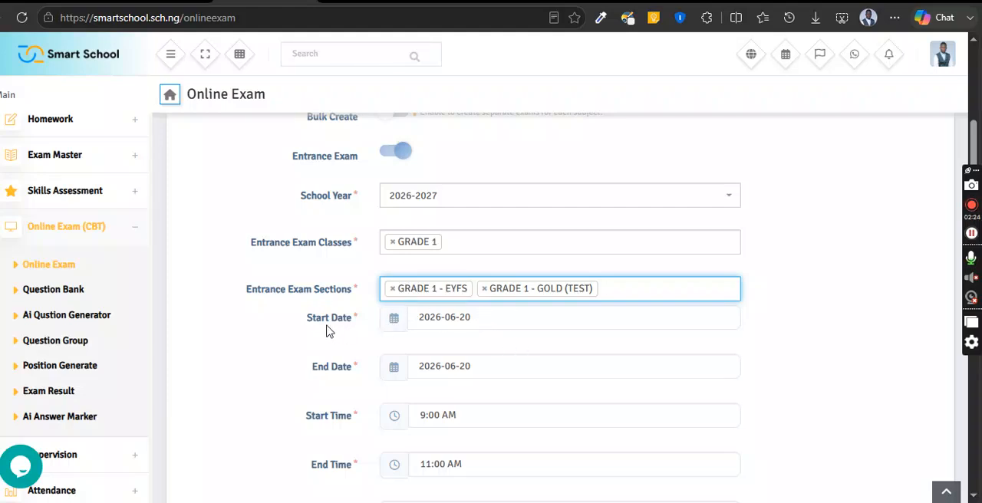
{"action": "left_click", "coordinate": [507, 317]}
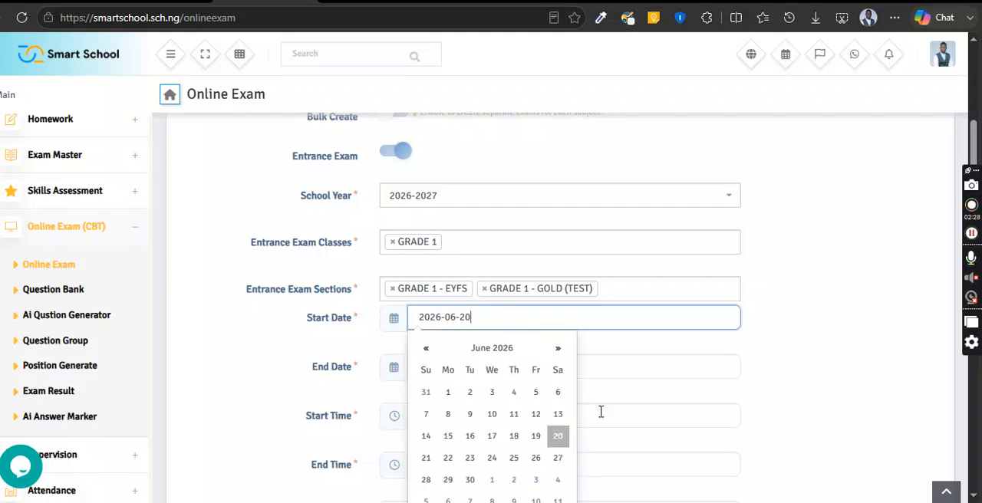
{"action": "scroll", "coordinate": [600, 409], "scroll_direction": "down", "scroll_amount": 1}
{"action": "left_click", "coordinate": [558, 365]}
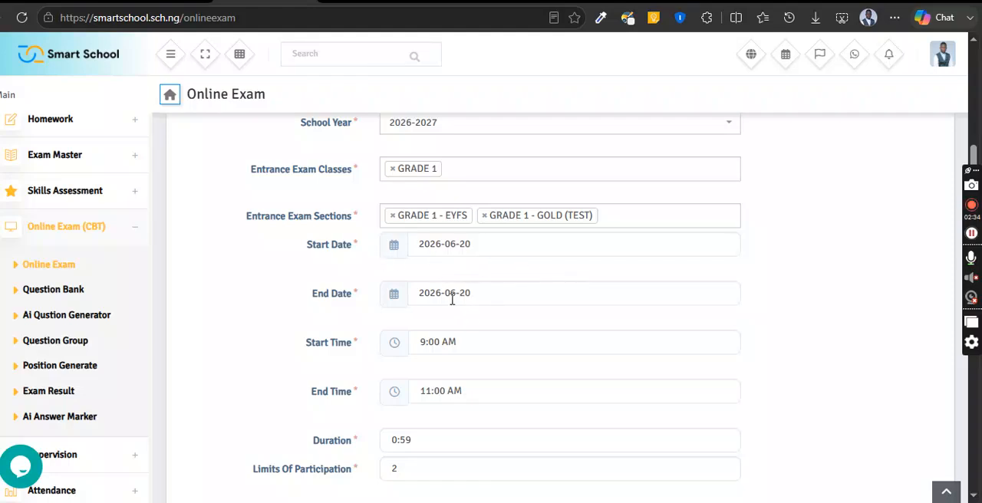
{"action": "left_click", "coordinate": [491, 299]}
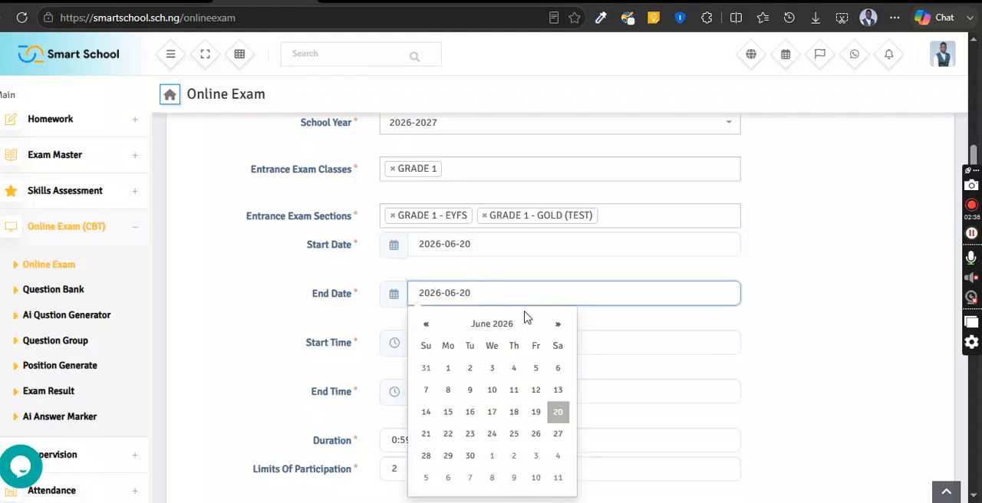
{"action": "left_click", "coordinate": [558, 415]}
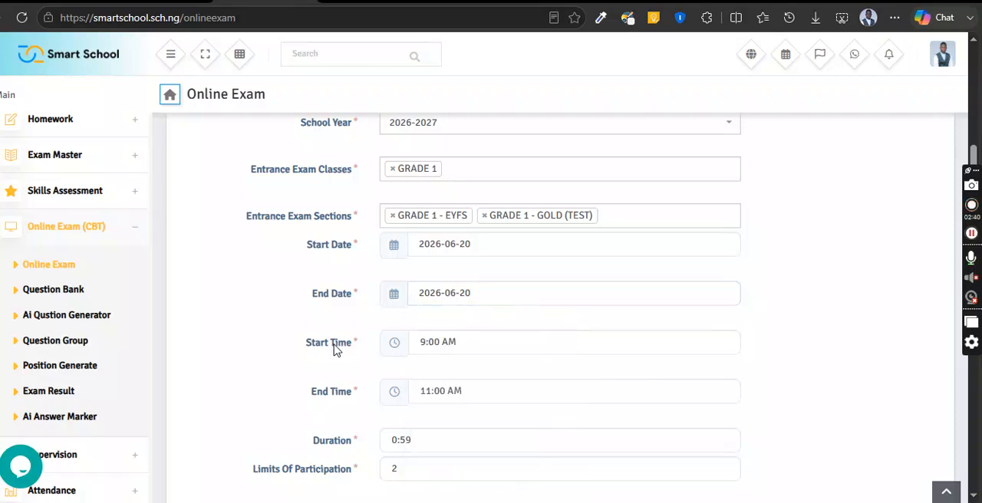
- Review the exam's start time and set its end time to 5:00 PM
{"action": "left_click", "coordinate": [480, 346]}
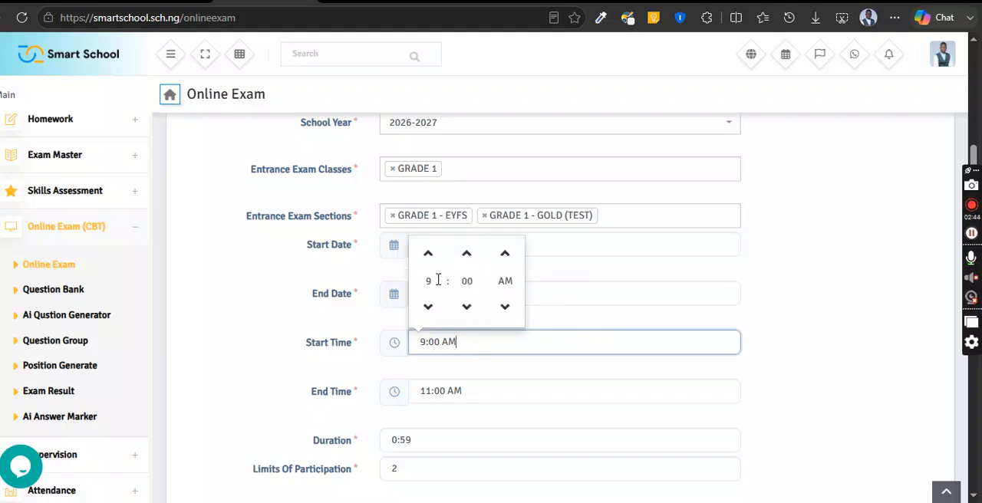
{"action": "left_click", "coordinate": [378, 374]}
{"action": "left_click", "coordinate": [482, 391]}
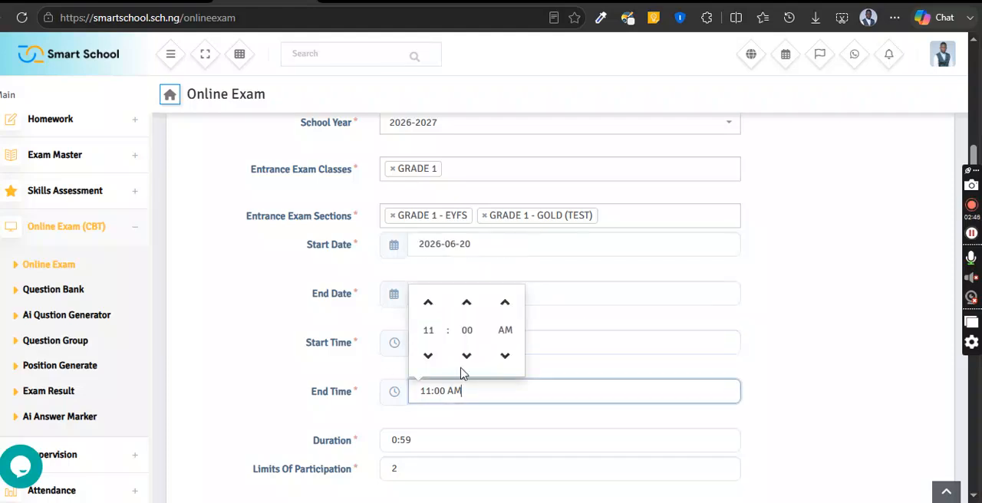
{"action": "left_click", "coordinate": [429, 303]}
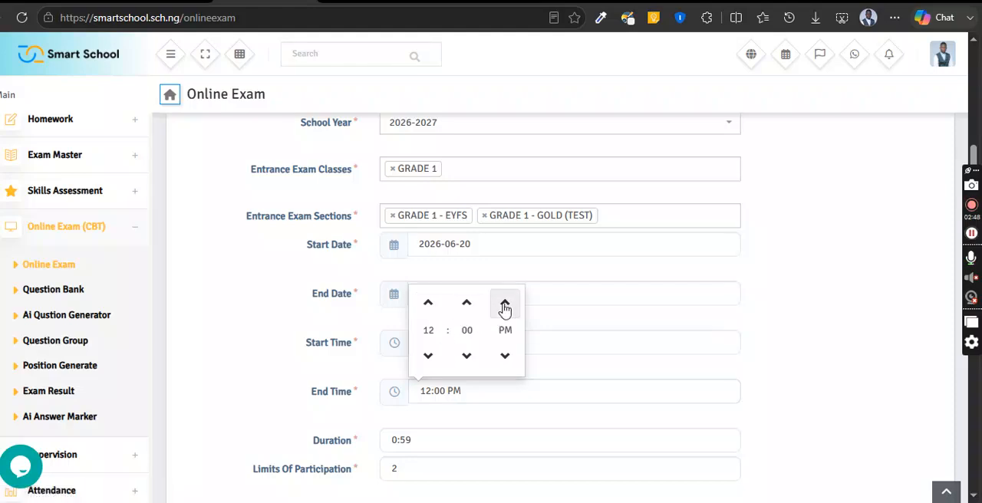
{"action": "left_click", "coordinate": [433, 305]}
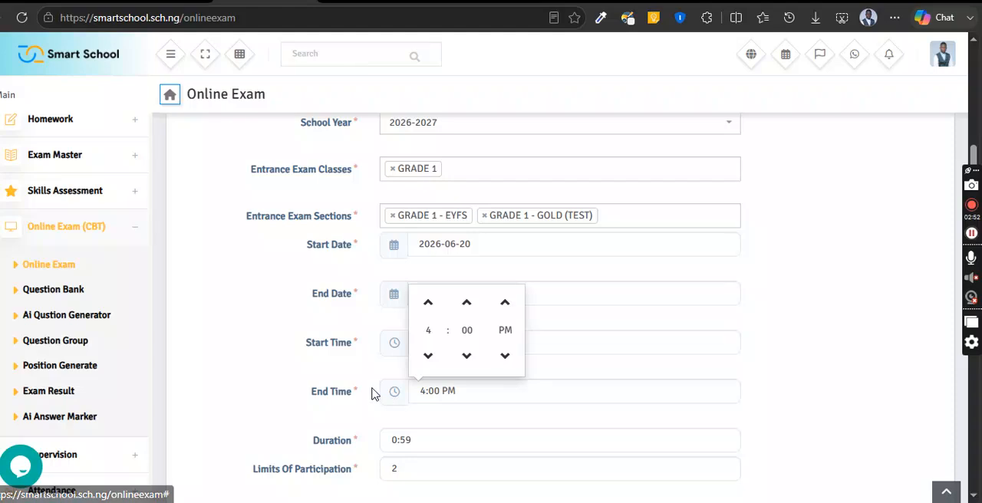
{"action": "left_click", "coordinate": [425, 305]}
{"action": "left_click", "coordinate": [367, 373]}
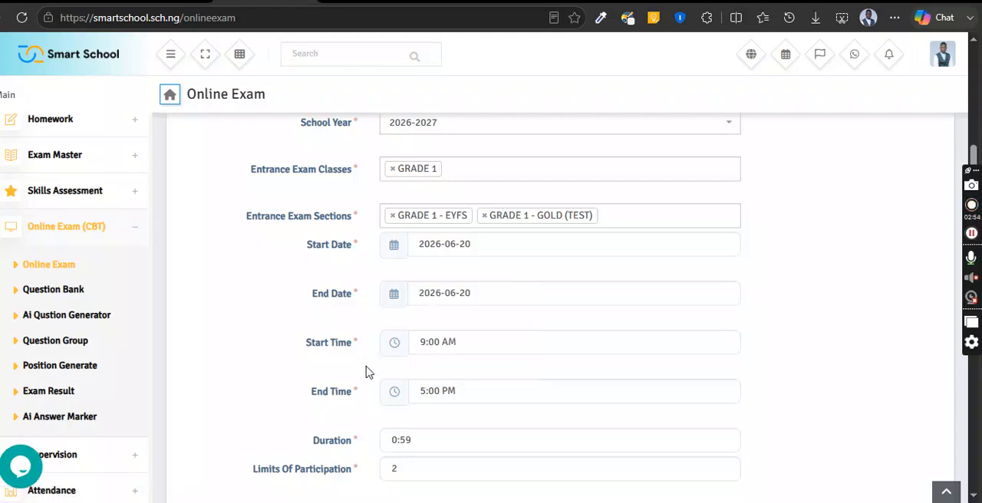
- Try exam durations of 1:59 and 0:15
{"action": "scroll", "coordinate": [454, 378], "scroll_direction": "down", "scroll_amount": 2}
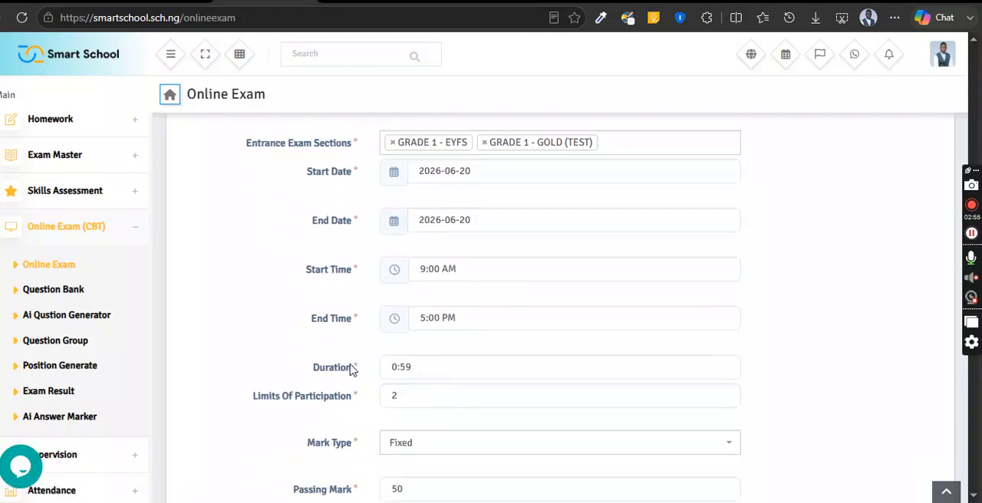
{"action": "left_click", "coordinate": [412, 366]}
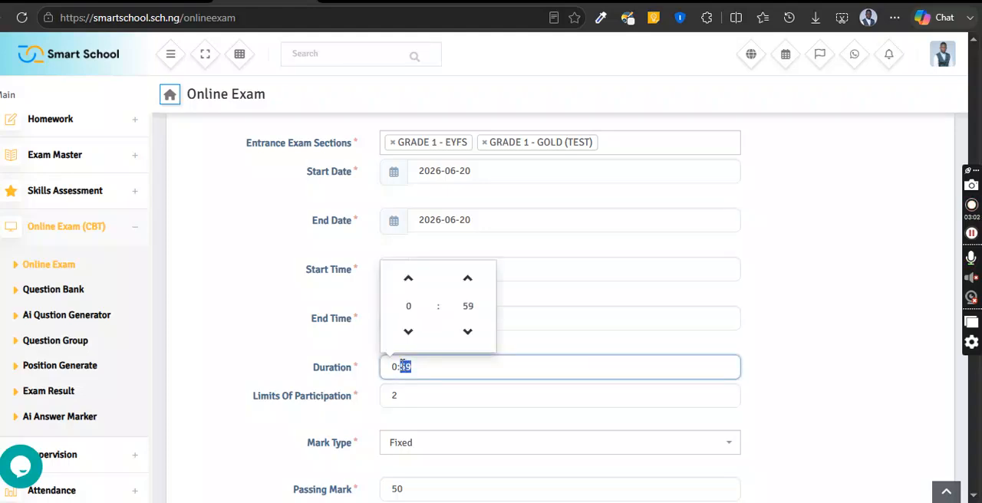
{"action": "left_click", "coordinate": [359, 355]}
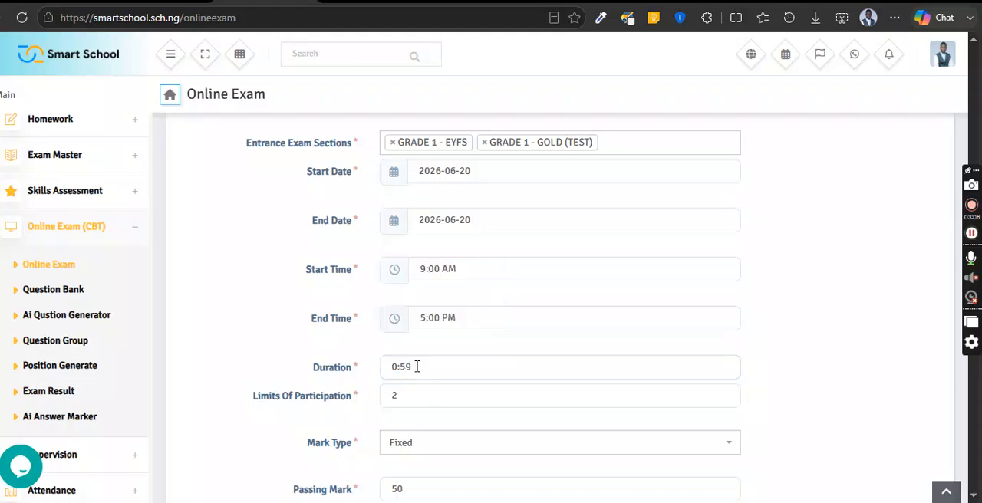
{"action": "left_click", "coordinate": [396, 367]}
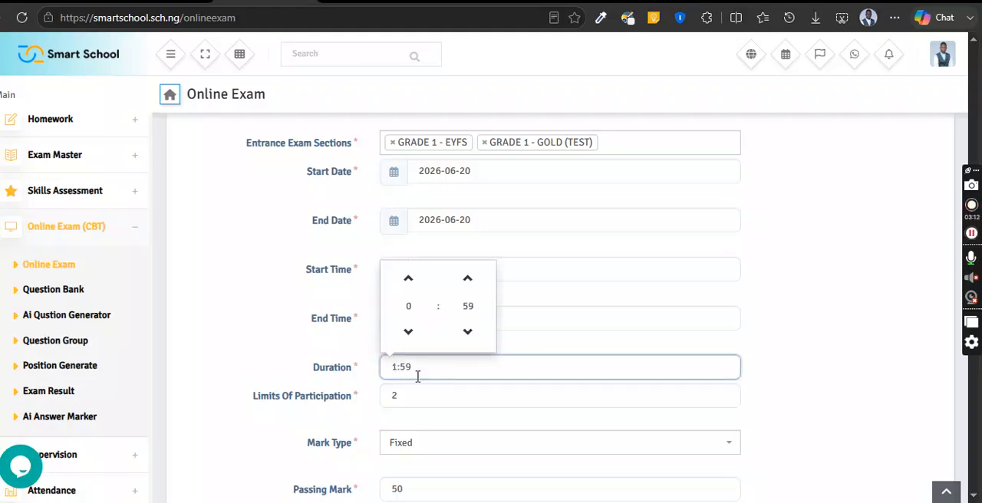
{"action": "left_click", "coordinate": [347, 365]}
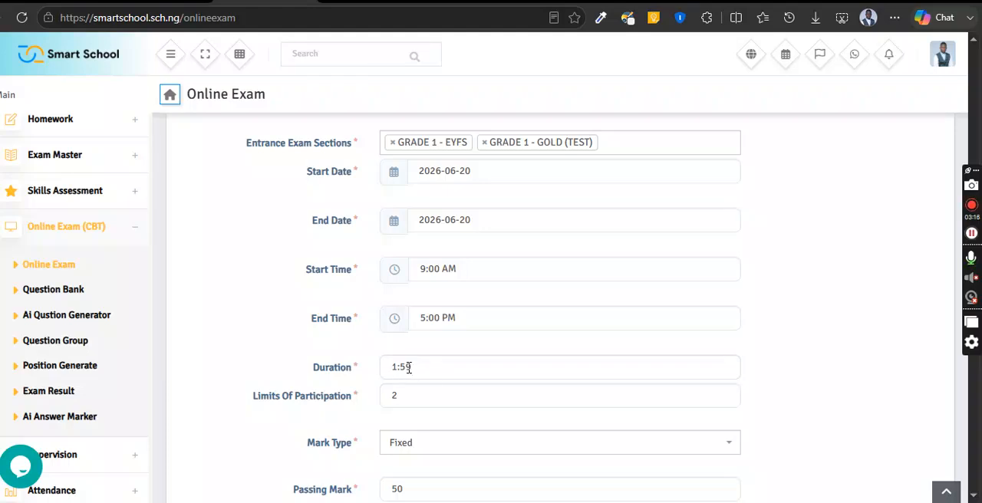
{"action": "left_click", "coordinate": [394, 367]}
{"action": "type", "text": "0:"}
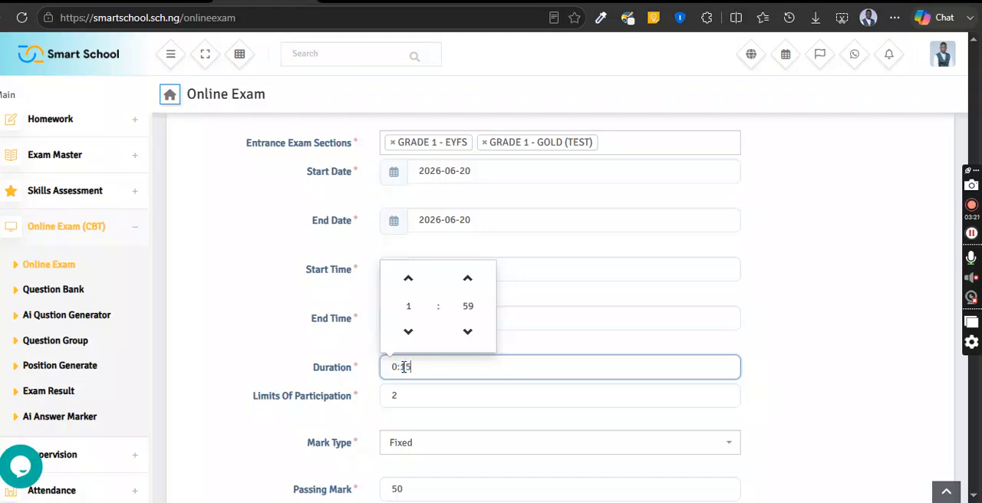
{"action": "left_click", "coordinate": [342, 352]}
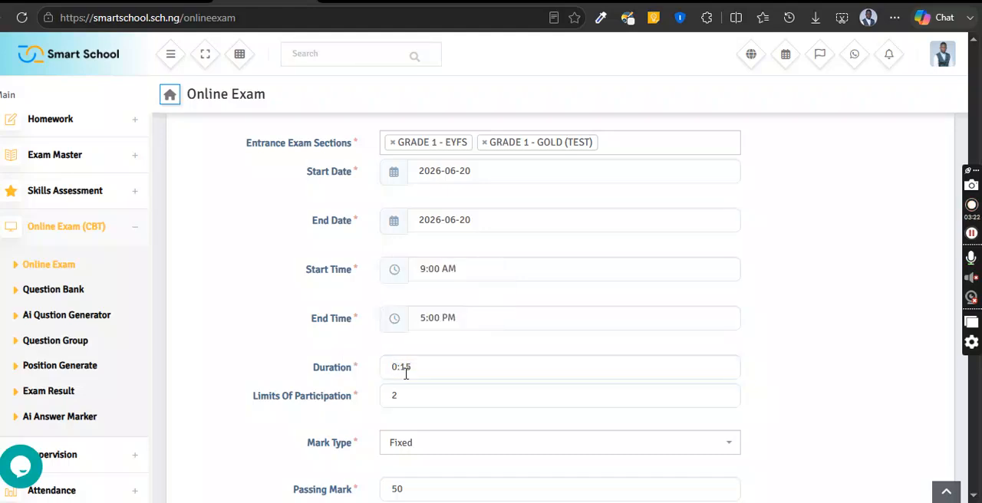
- Set the exam duration to 0:10
{"action": "left_click", "coordinate": [408, 368]}
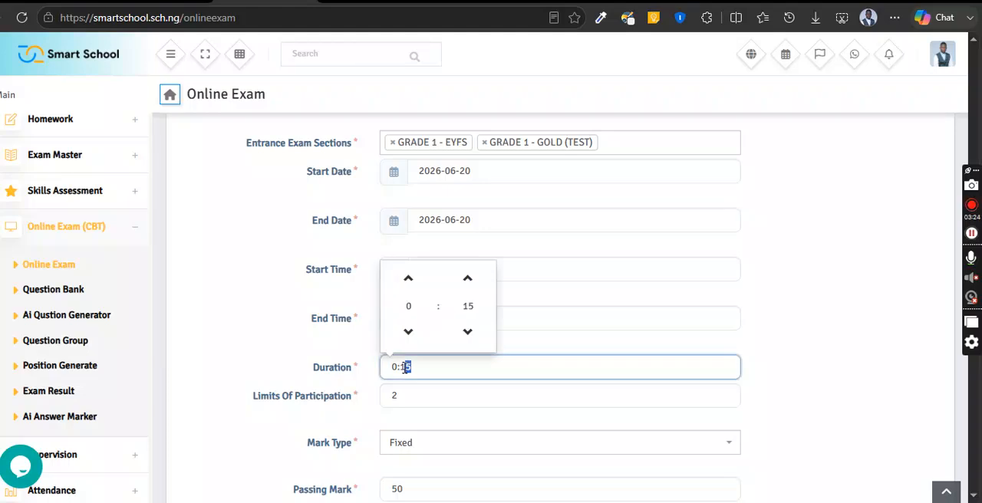
{"action": "type", "text": "10"}
{"action": "left_click", "coordinate": [344, 353]}
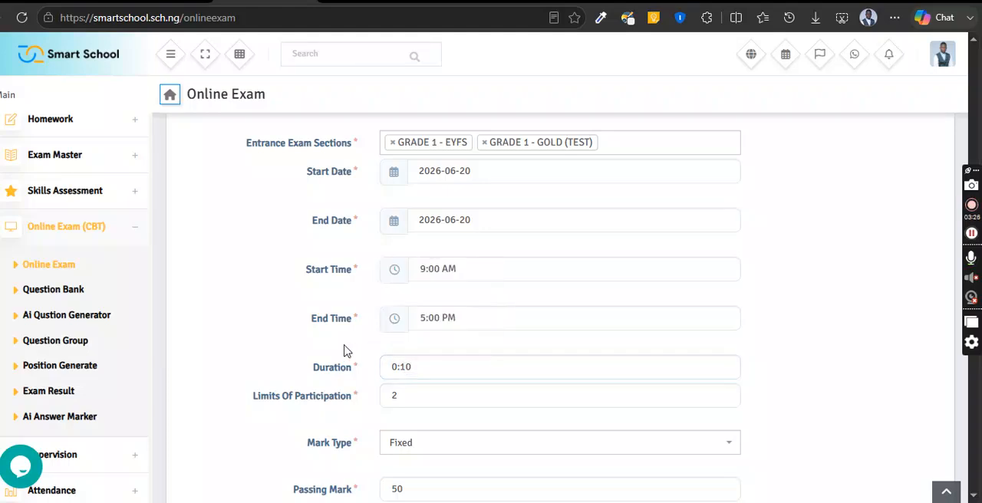
{"action": "left_click", "coordinate": [393, 369]}
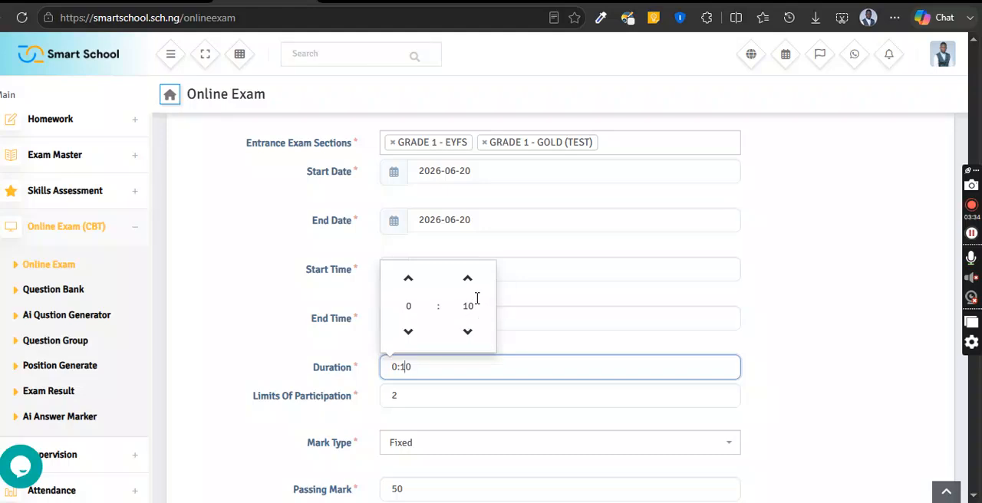
{"action": "left_click", "coordinate": [287, 377]}
- Try a participation limit of 1 for the exam, and restore the limit to 2
{"action": "left_click_drag", "start_coordinate": [414, 399], "coordinate": [382, 405]}
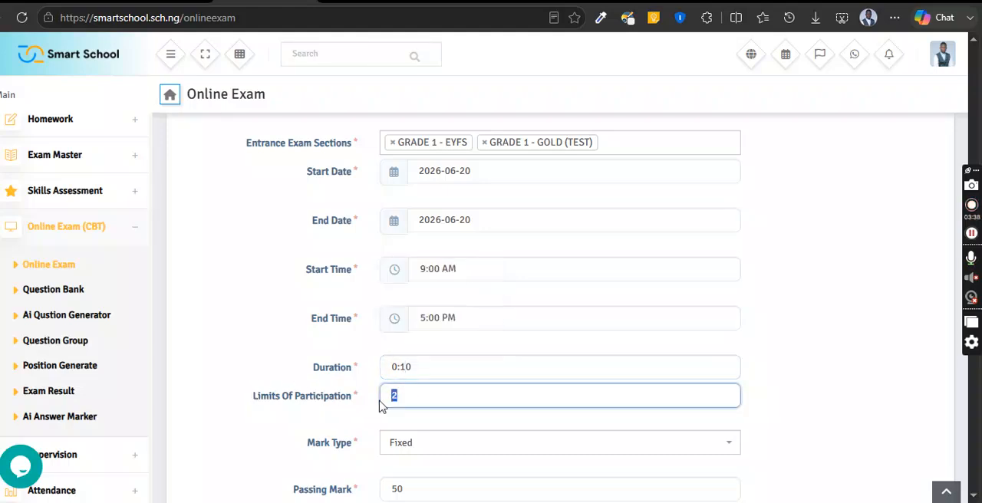
{"action": "type", "text": "1"}
{"action": "left_click", "coordinate": [310, 380]}
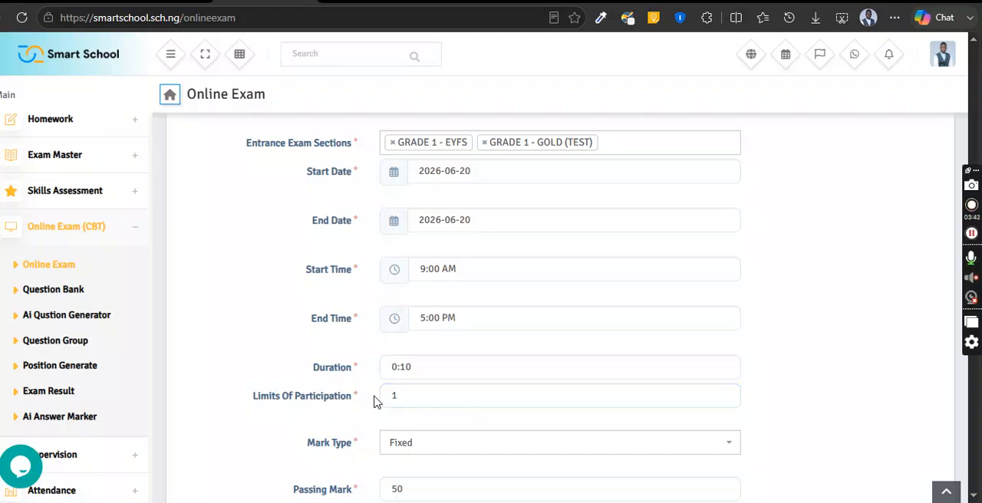
{"action": "left_click", "coordinate": [399, 400]}
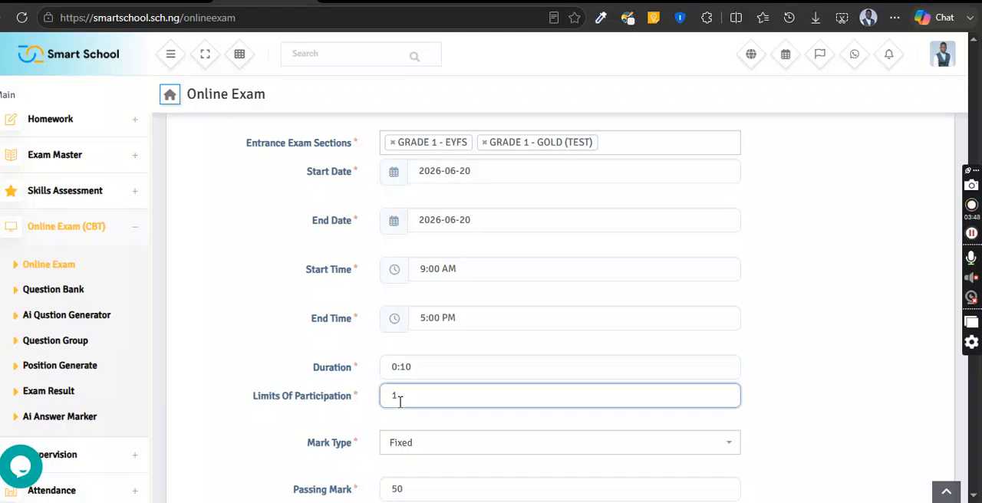
{"action": "left_click_drag", "start_coordinate": [405, 398], "coordinate": [377, 398]}
{"action": "left_click_drag", "start_coordinate": [406, 395], "coordinate": [386, 395]}
{"action": "left_click", "coordinate": [368, 394]}
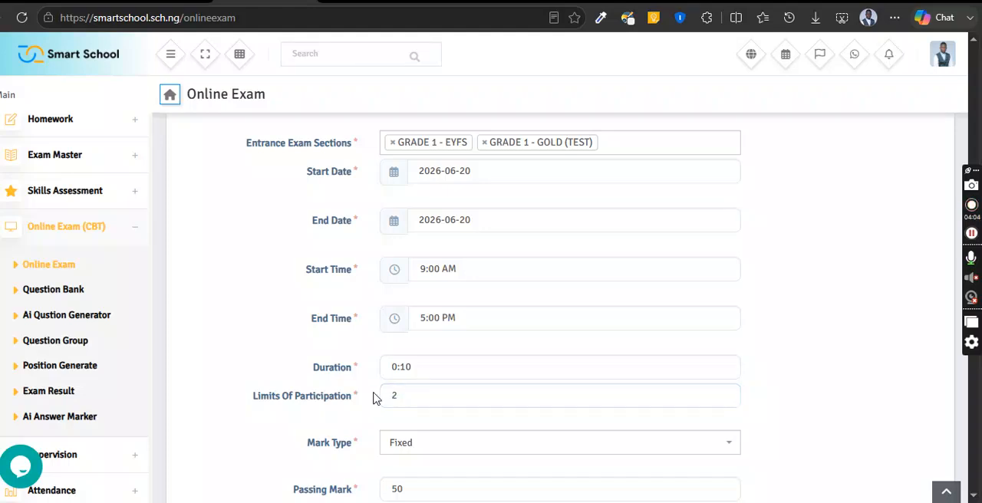
- Choose Fixed as the mark type and check the exam's passing mark
{"action": "scroll", "coordinate": [402, 399], "scroll_direction": "down", "scroll_amount": 1}
{"action": "scroll", "coordinate": [407, 424], "scroll_direction": "down", "scroll_amount": 1}
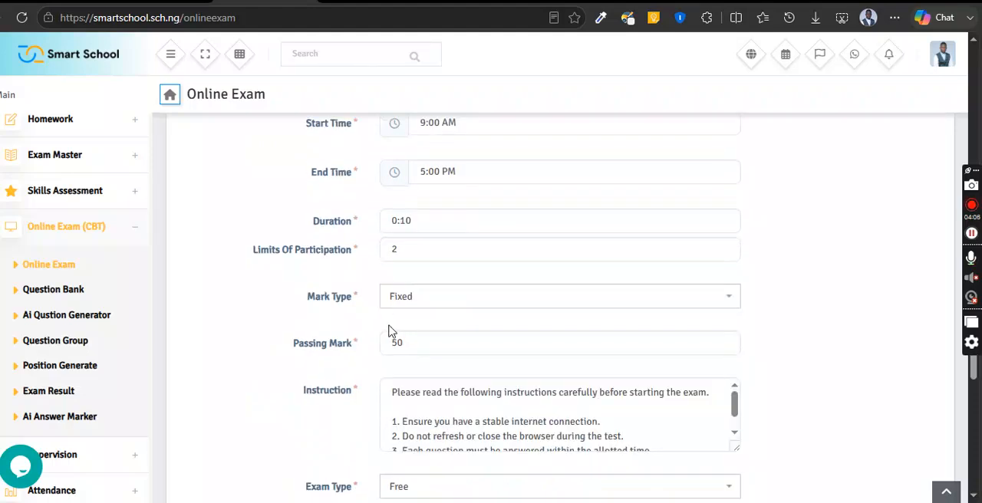
{"action": "left_click", "coordinate": [447, 301]}
{"action": "left_click", "coordinate": [418, 383]}
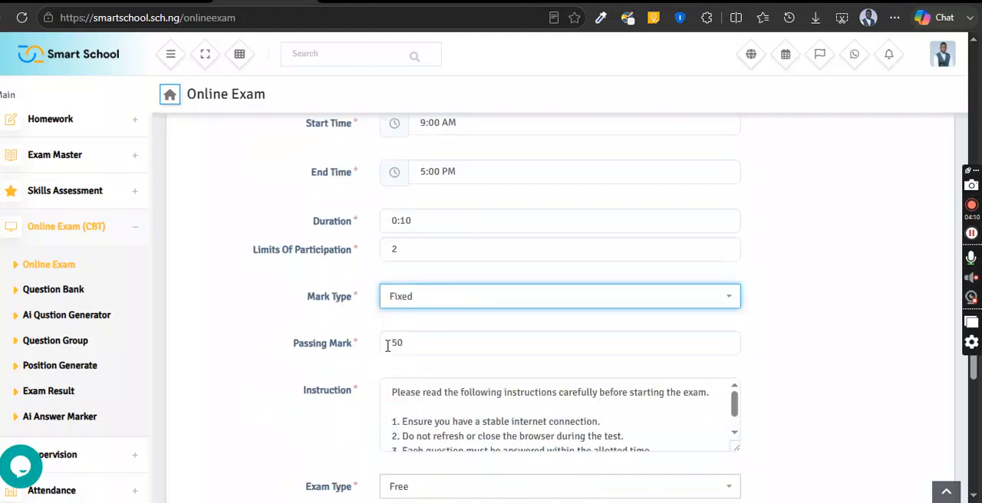
{"action": "left_click", "coordinate": [425, 342]}
{"action": "double_click", "coordinate": [425, 342]}
{"action": "left_click", "coordinate": [318, 405]}
- Look over the exam instructions and choose Free as the exam type
{"action": "scroll", "coordinate": [318, 405], "scroll_direction": "down", "scroll_amount": 1}
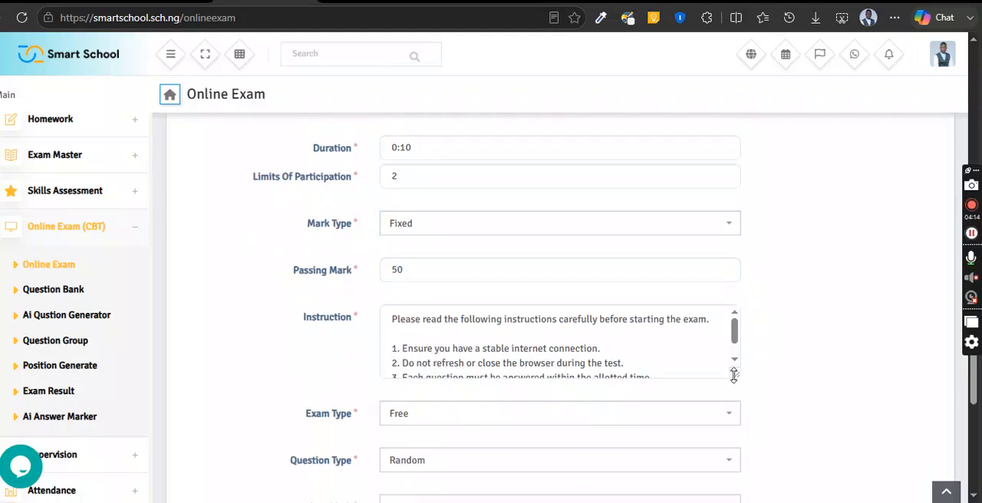
{"action": "scroll", "coordinate": [526, 376], "scroll_direction": "down", "scroll_amount": 2}
{"action": "left_click", "coordinate": [403, 268]}
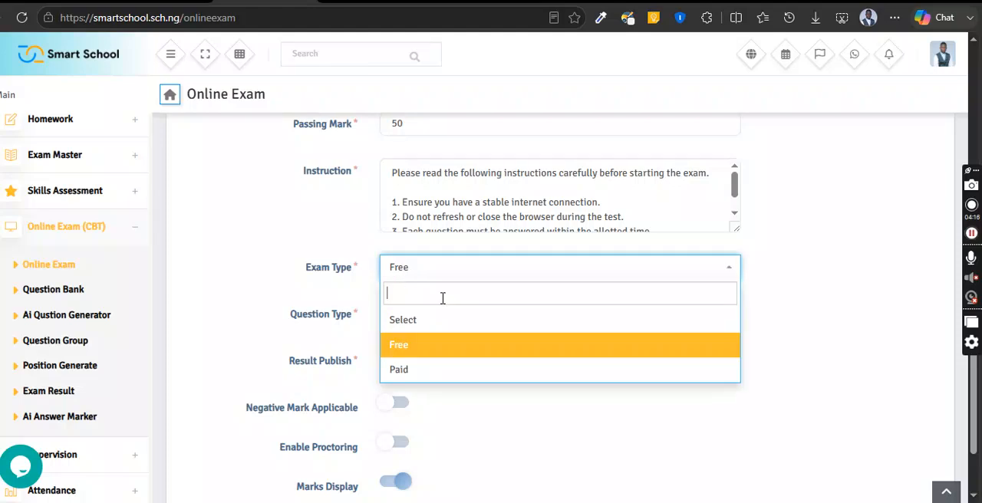
{"action": "left_click", "coordinate": [414, 349]}
- Choose Random as the question type and Manually as the result publishing method
{"action": "left_click", "coordinate": [405, 318]}
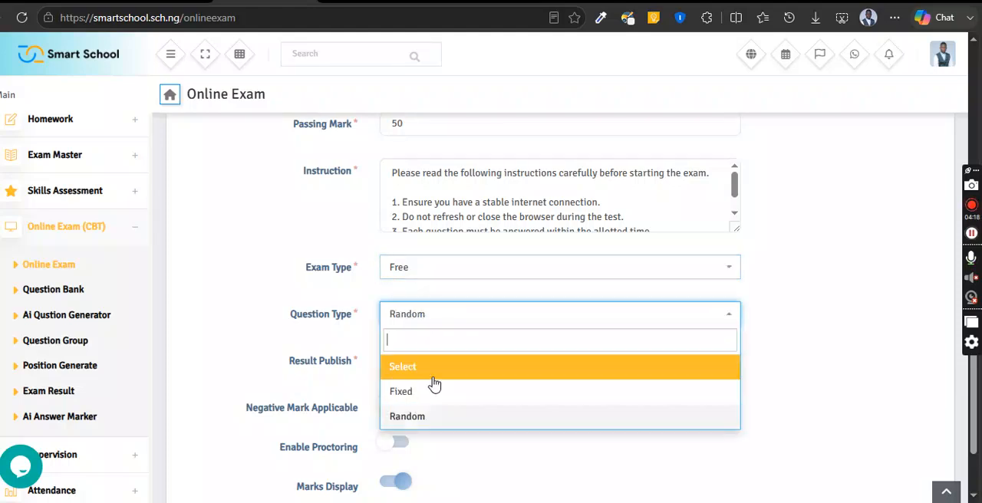
{"action": "left_click", "coordinate": [409, 420]}
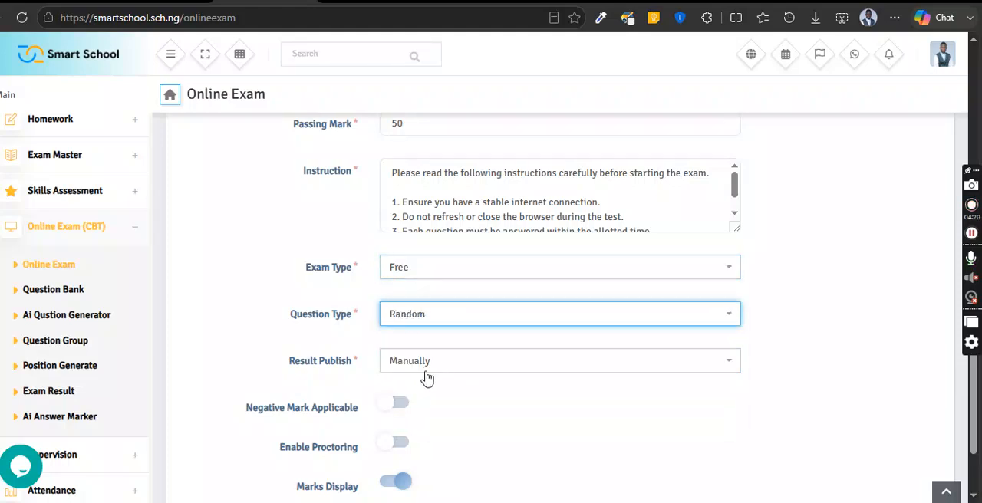
{"action": "left_click", "coordinate": [491, 373]}
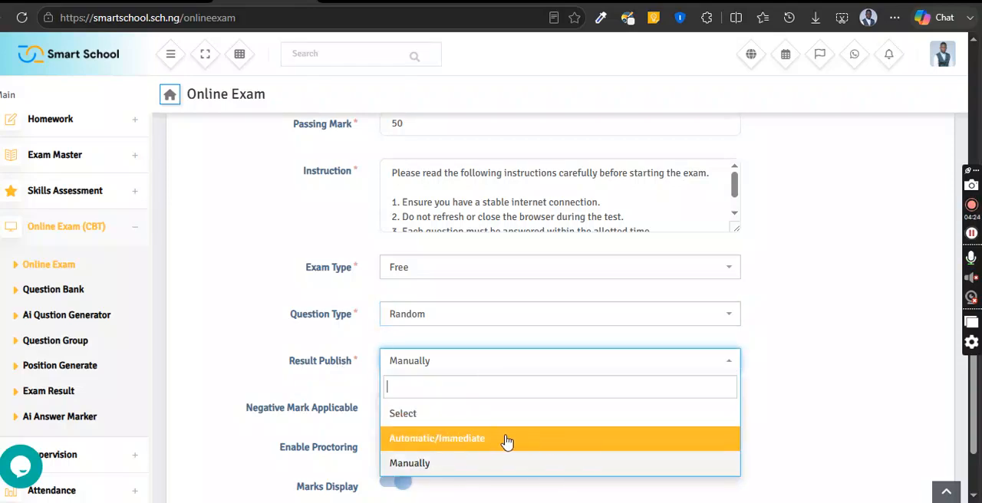
{"action": "left_click", "coordinate": [439, 464]}
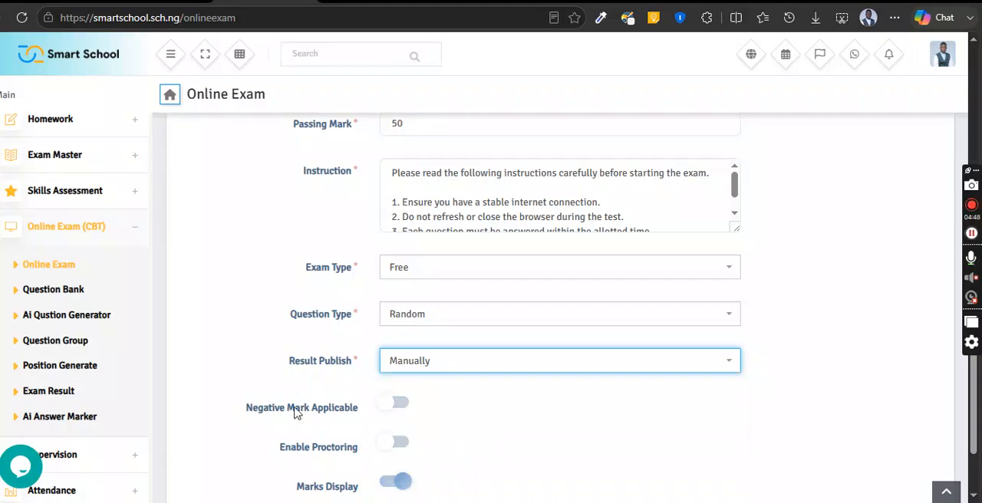
- Try switching the Negative Mark Applicable, Enable Proctoring and Marks Display options, and return each to its original setting
{"action": "scroll", "coordinate": [209, 384], "scroll_direction": "down", "scroll_amount": 2}
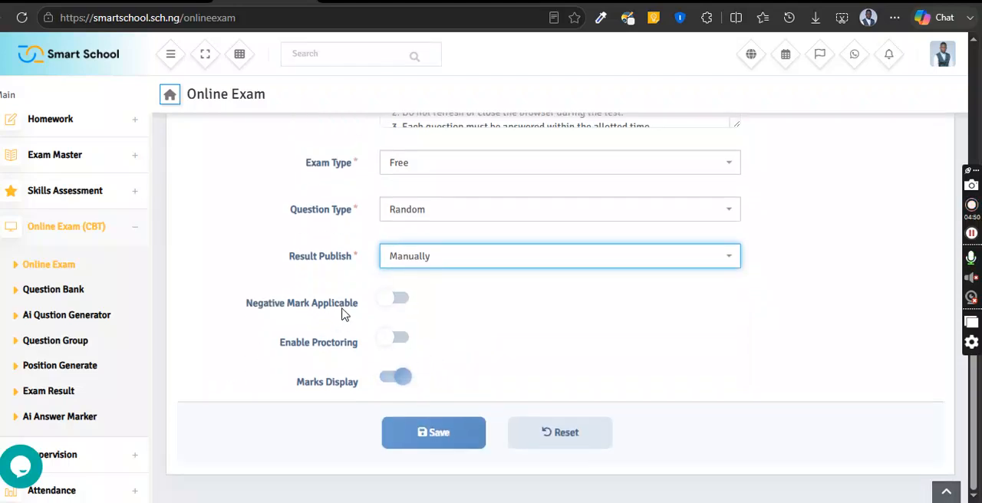
{"action": "left_click", "coordinate": [396, 298]}
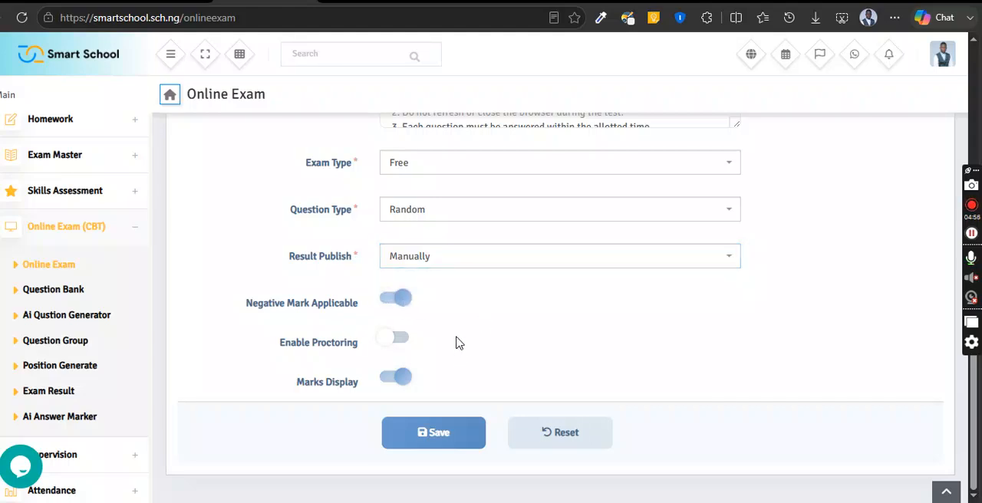
{"action": "left_click", "coordinate": [407, 307]}
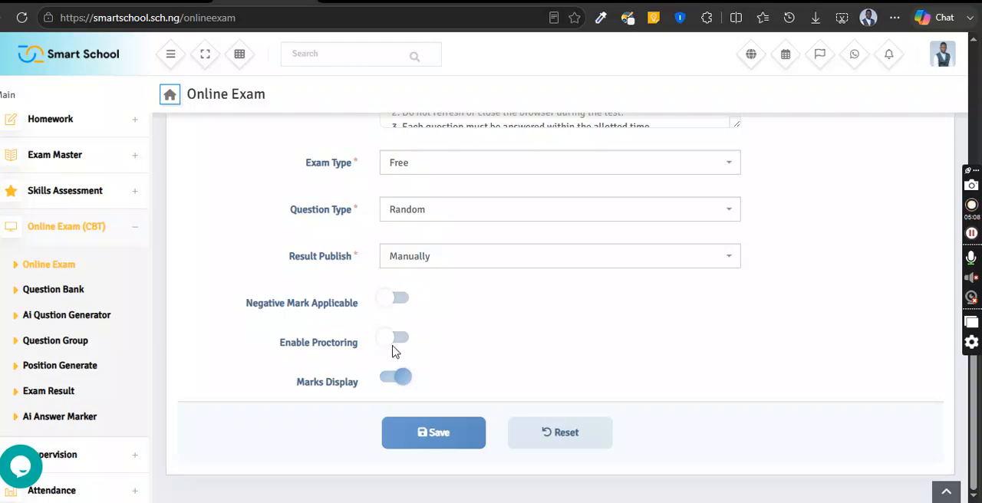
{"action": "left_click", "coordinate": [391, 343]}
{"action": "left_click", "coordinate": [390, 343]}
{"action": "left_click", "coordinate": [397, 381]}
{"action": "left_click", "coordinate": [396, 384]}
- Look over the remaining exam settings and save the new online exam
{"action": "scroll", "coordinate": [486, 370], "scroll_direction": "up", "scroll_amount": 10}
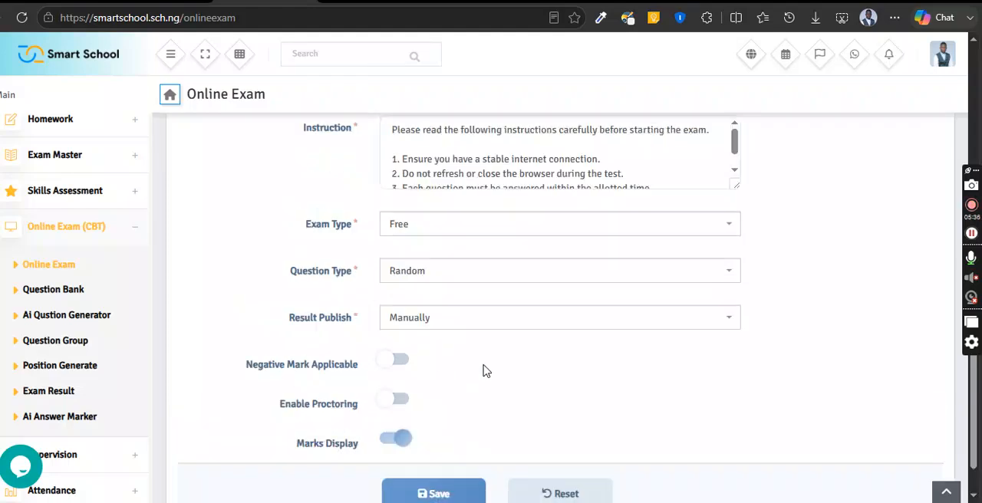
{"action": "scroll", "coordinate": [495, 346], "scroll_direction": "down", "scroll_amount": 6}
{"action": "scroll", "coordinate": [492, 342], "scroll_direction": "down", "scroll_amount": 5}
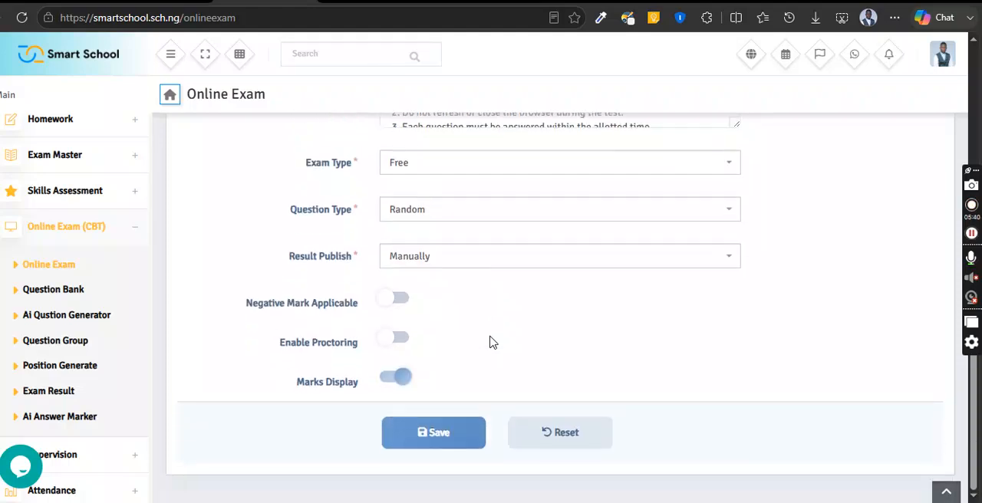
{"action": "left_click", "coordinate": [445, 431]}
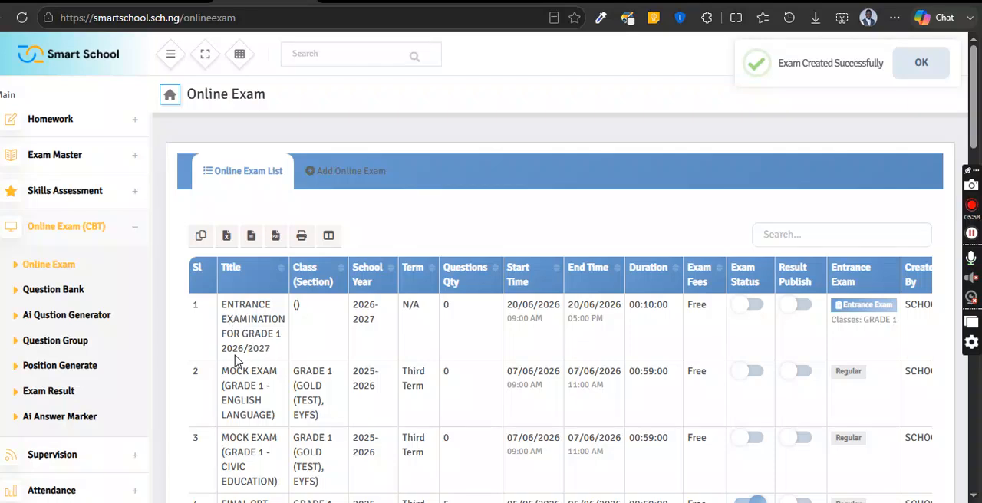
- Examine the new Grade 1 entrance examination's title, class and Entrance Exam entries in the exam list, and compare them with other exams
{"action": "left_click_drag", "start_coordinate": [246, 359], "coordinate": [227, 319]}
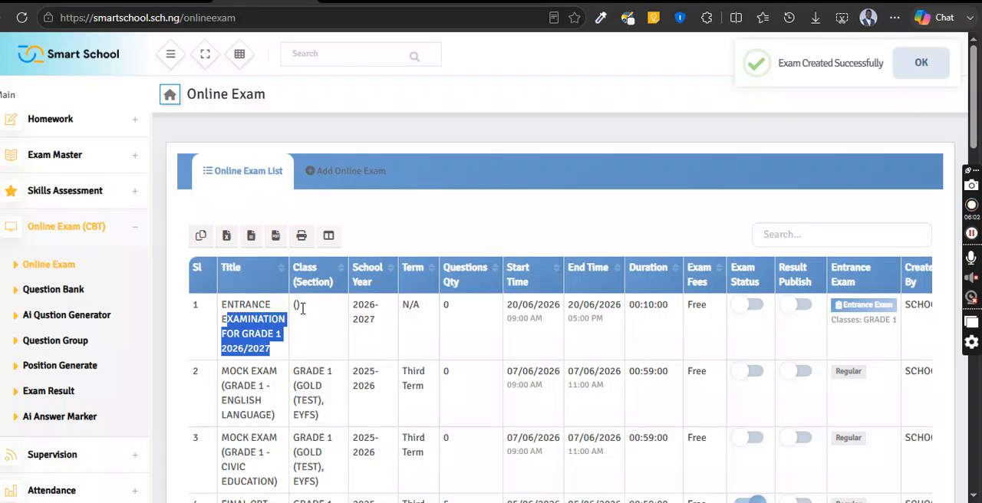
{"action": "double_click", "coordinate": [296, 307]}
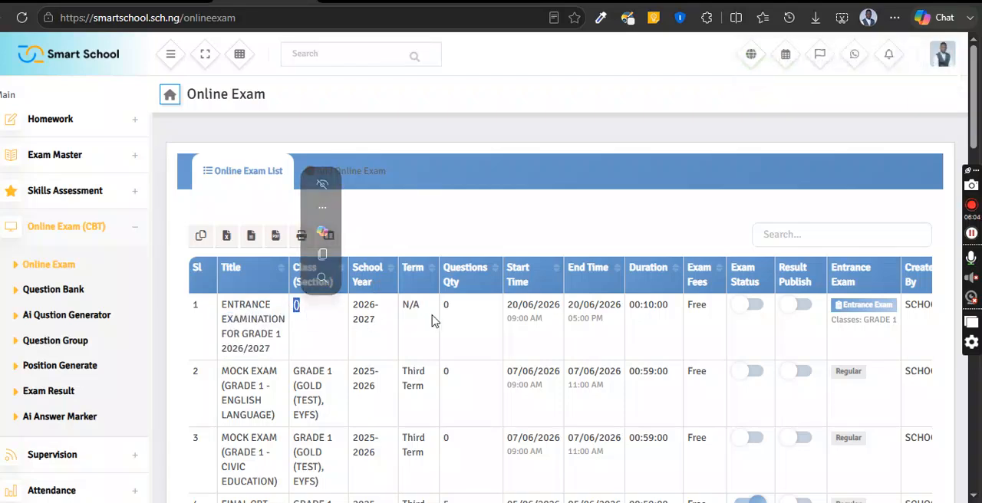
{"action": "left_click", "coordinate": [325, 315]}
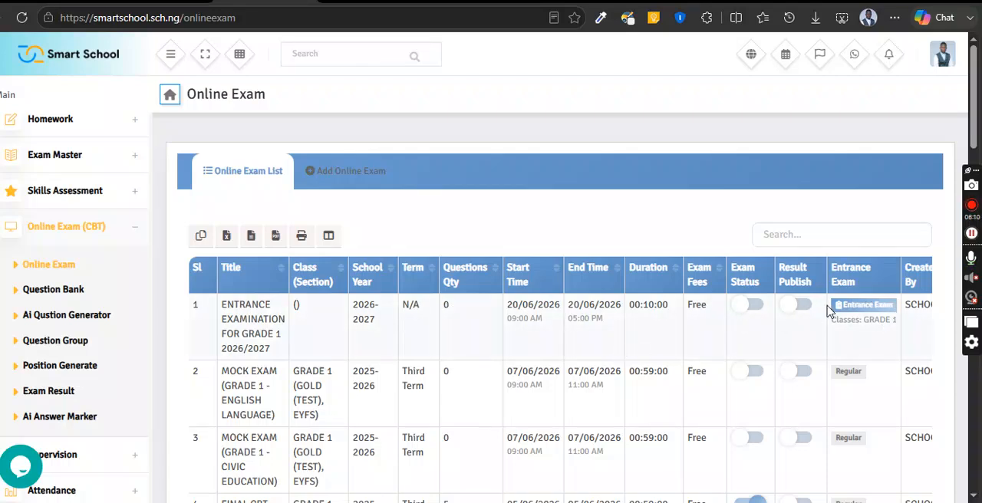
{"action": "left_click_drag", "start_coordinate": [894, 306], "coordinate": [854, 298]}
{"action": "left_click", "coordinate": [883, 315]}
{"action": "scroll", "coordinate": [857, 318], "scroll_direction": "down", "scroll_amount": 1}
{"action": "scroll", "coordinate": [848, 330], "scroll_direction": "down", "scroll_amount": 8}
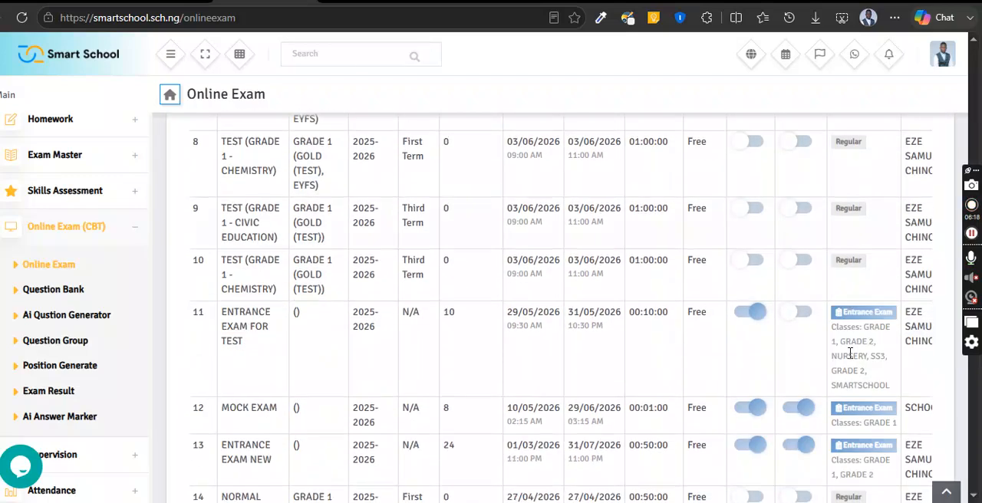
{"action": "scroll", "coordinate": [877, 246], "scroll_direction": "up", "scroll_amount": 2}
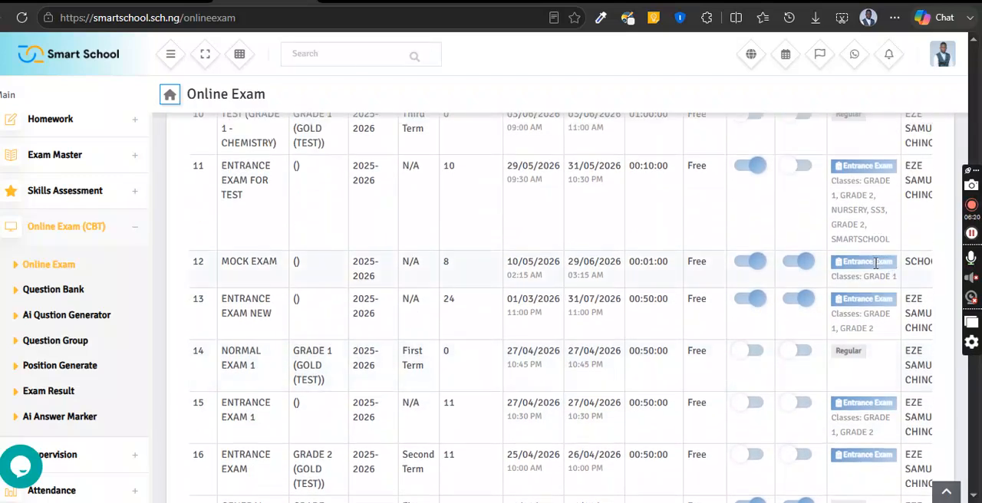
{"action": "scroll", "coordinate": [861, 314], "scroll_direction": "up", "scroll_amount": 6}
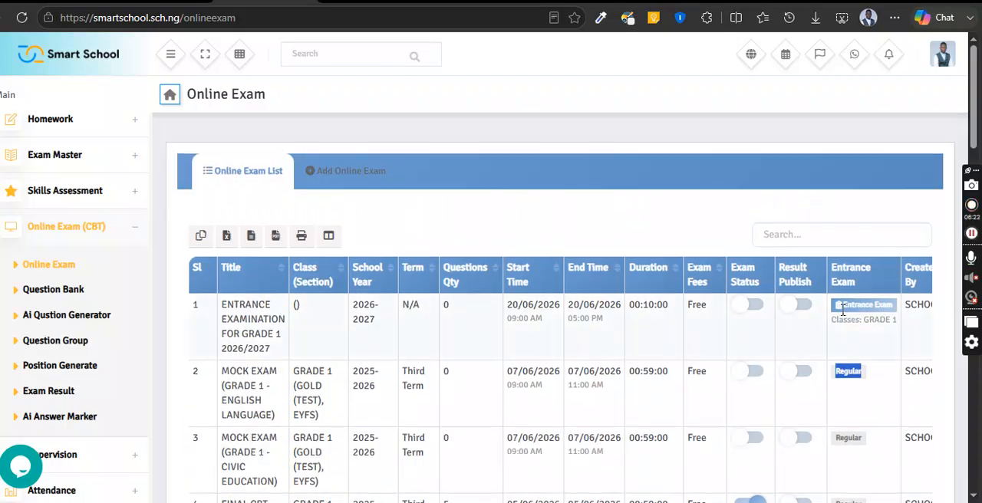